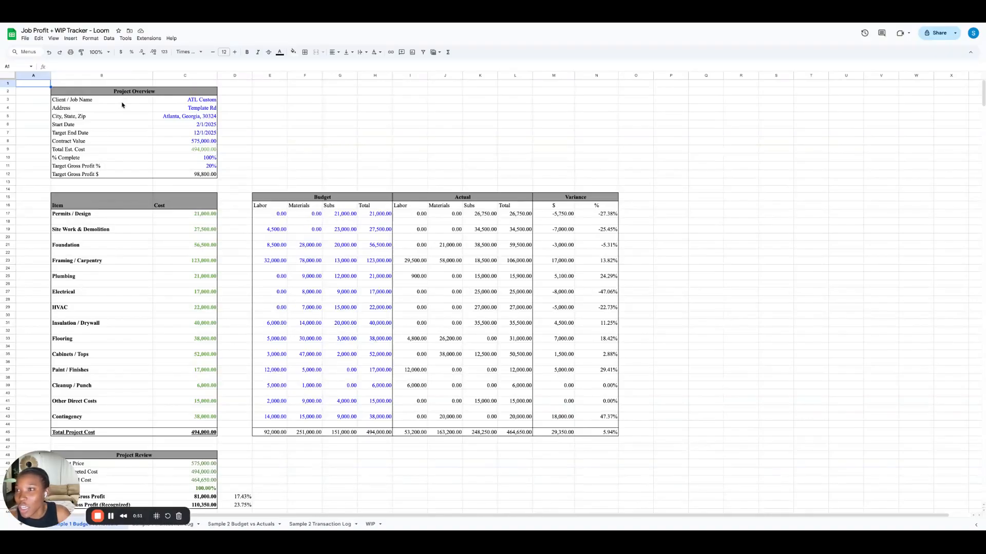
Step: Examine the Project Overview block, the Budget figures for every item, and the Cost column from Permits / Design through Contingency
{"action": "left_click", "coordinate": [101, 103]}
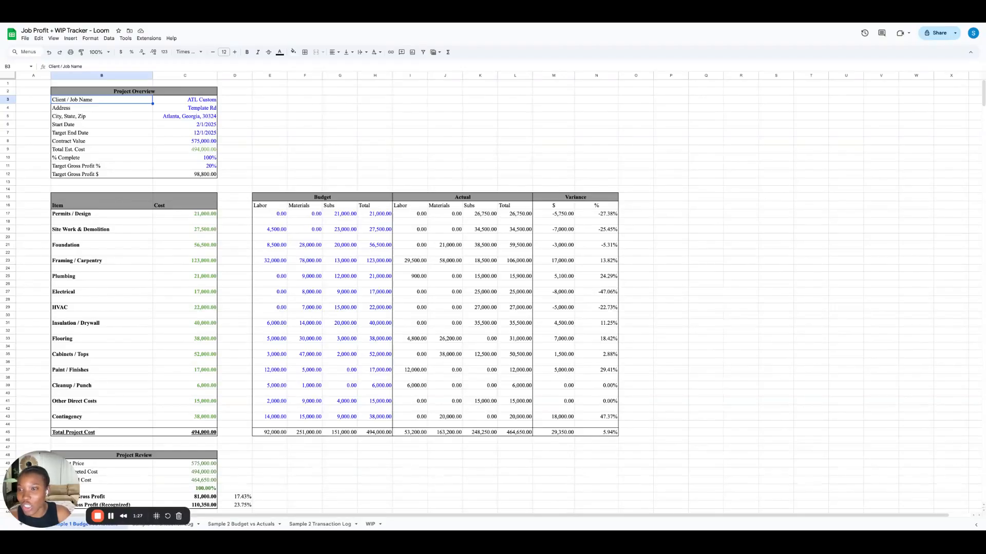
{"action": "left_click", "coordinate": [229, 183]}
{"action": "scroll", "coordinate": [229, 185], "scroll_direction": "down", "scroll_amount": 5}
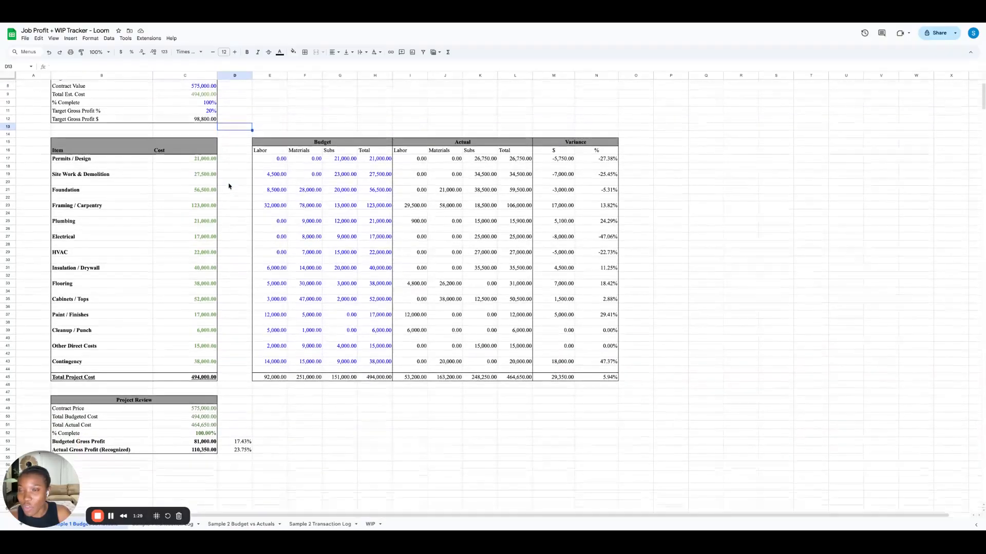
{"action": "scroll", "coordinate": [484, 295], "scroll_direction": "down", "scroll_amount": 1}
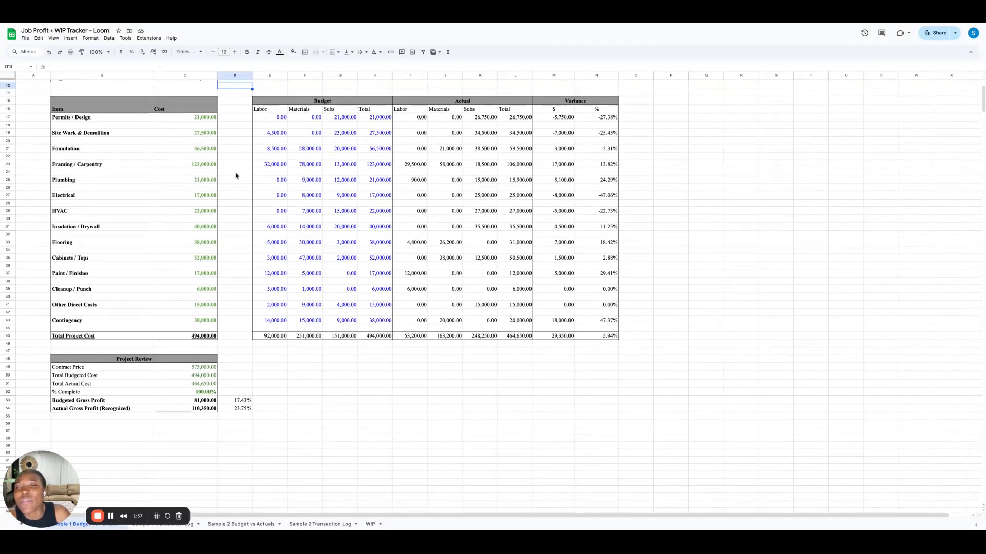
{"action": "left_click_drag", "start_coordinate": [267, 117], "coordinate": [381, 327]}
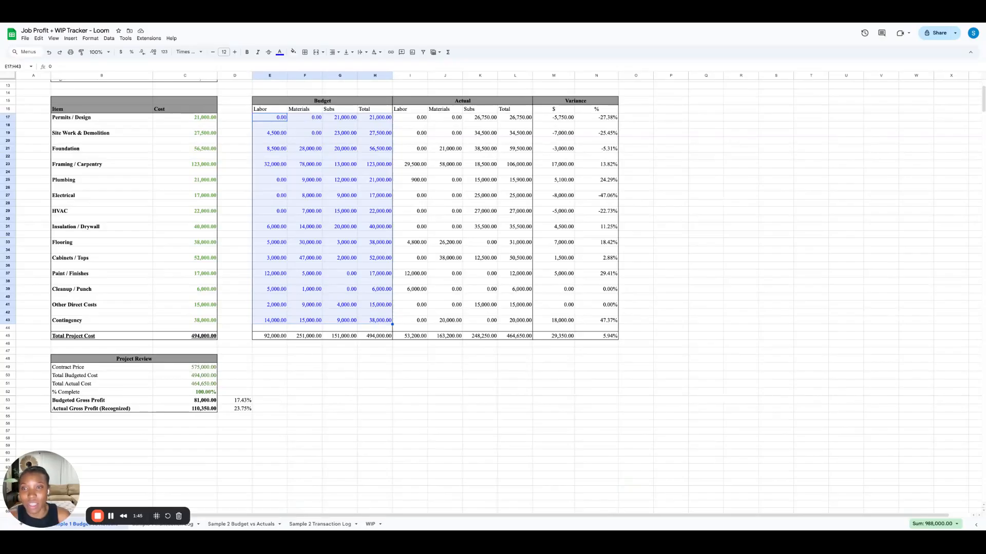
{"action": "left_click_drag", "start_coordinate": [203, 117], "coordinate": [202, 326]}
{"action": "left_click", "coordinate": [231, 120]}
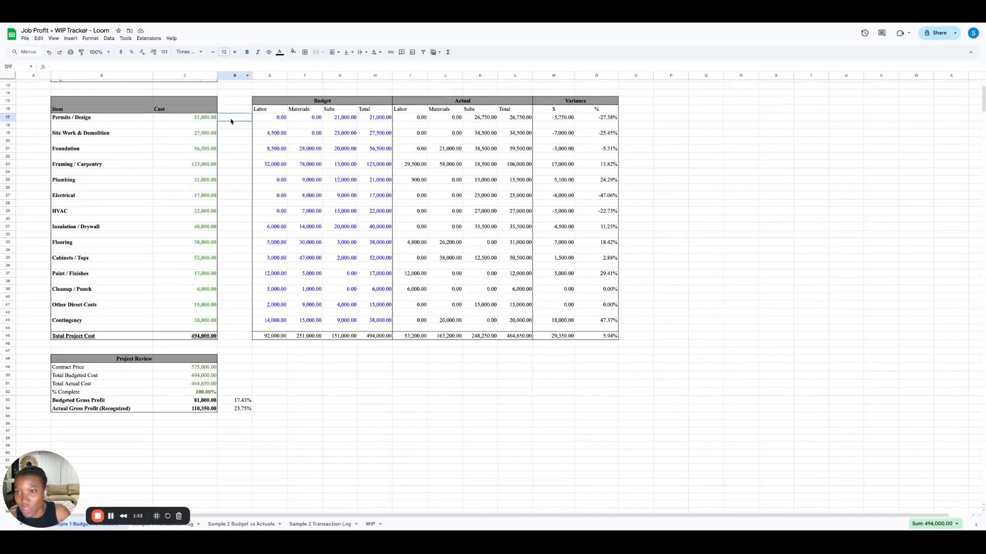
{"action": "left_click", "coordinate": [189, 120]}
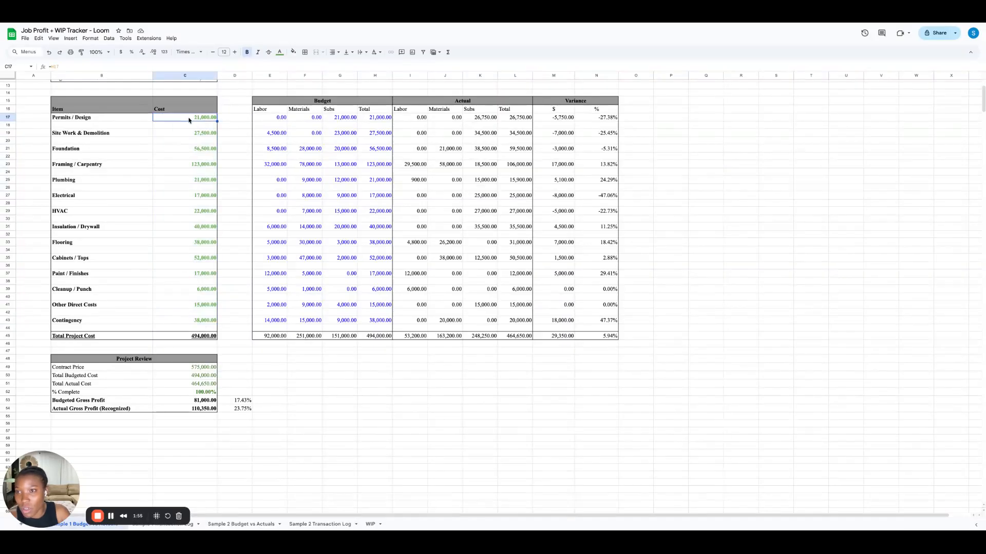
Step: Examine the Permits / Design budget across Labor, Materials, Subs and Total, and the budget total in the Total Project Cost row
{"action": "left_click", "coordinate": [370, 119]}
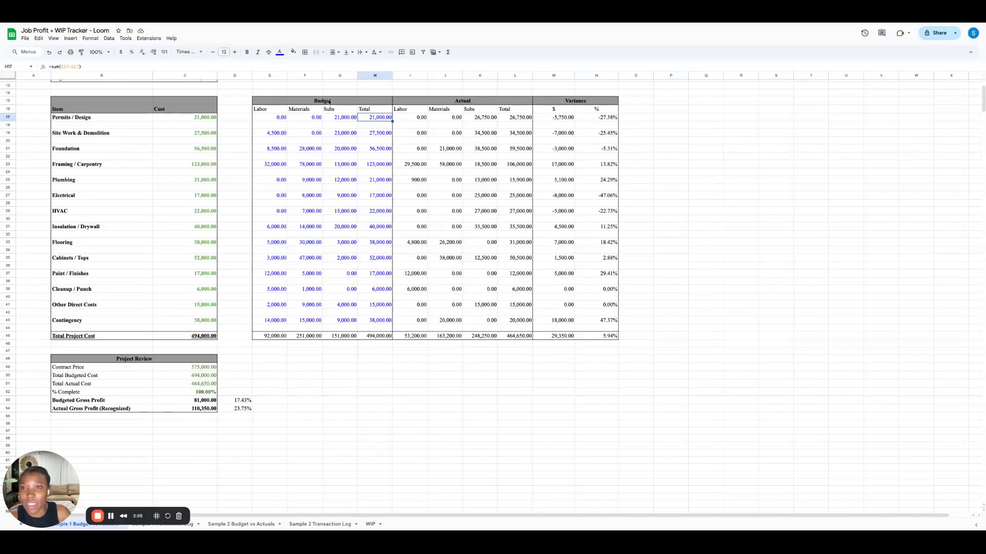
{"action": "left_click", "coordinate": [268, 110]}
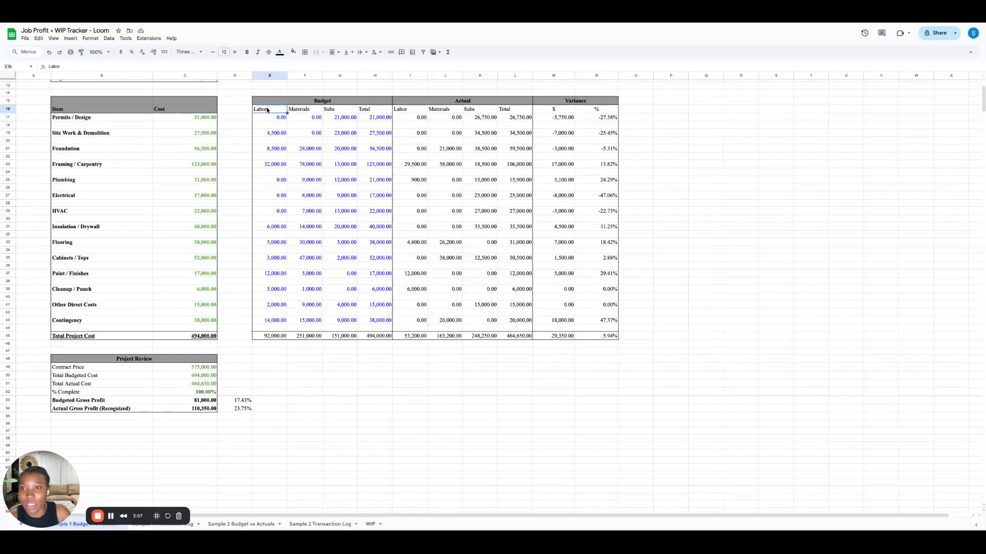
{"action": "left_click", "coordinate": [299, 111]}
{"action": "left_click", "coordinate": [338, 111]}
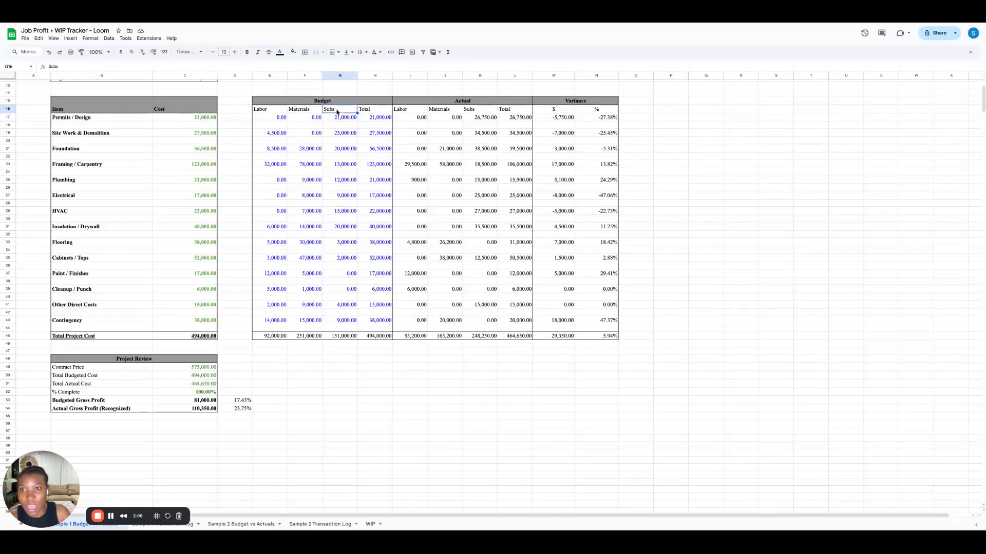
{"action": "left_click", "coordinate": [263, 121]}
{"action": "left_click", "coordinate": [304, 121]}
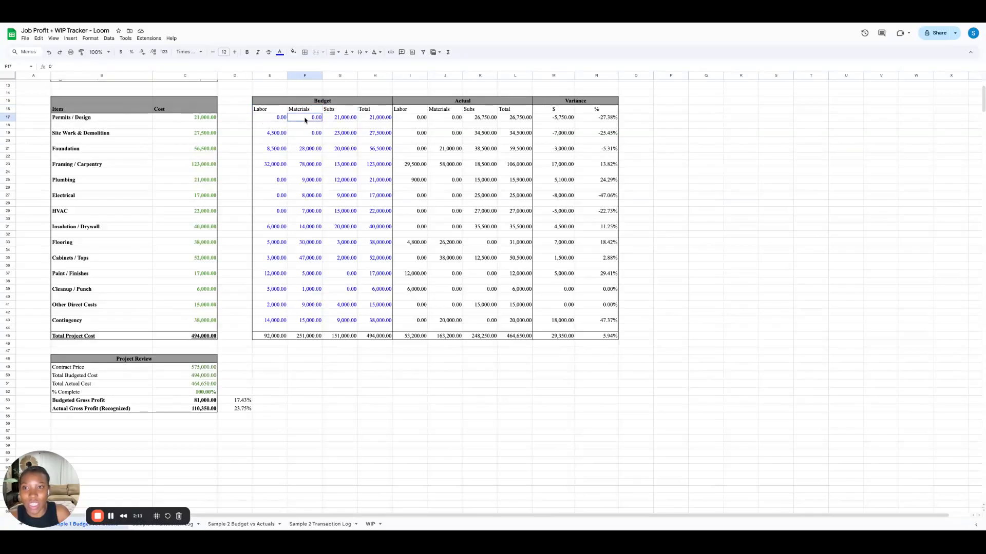
{"action": "left_click", "coordinate": [344, 121]}
{"action": "left_click", "coordinate": [386, 121]}
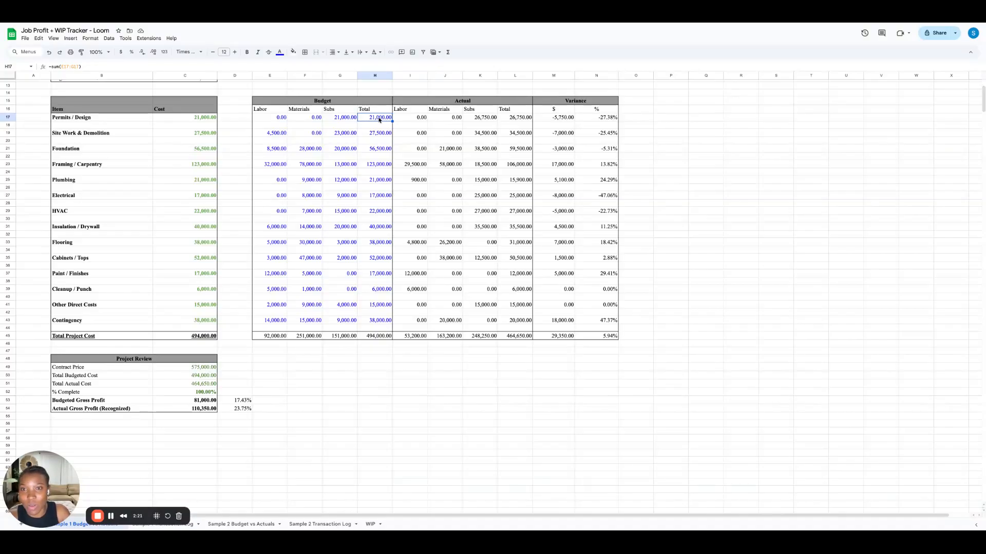
{"action": "left_click", "coordinate": [377, 337]}
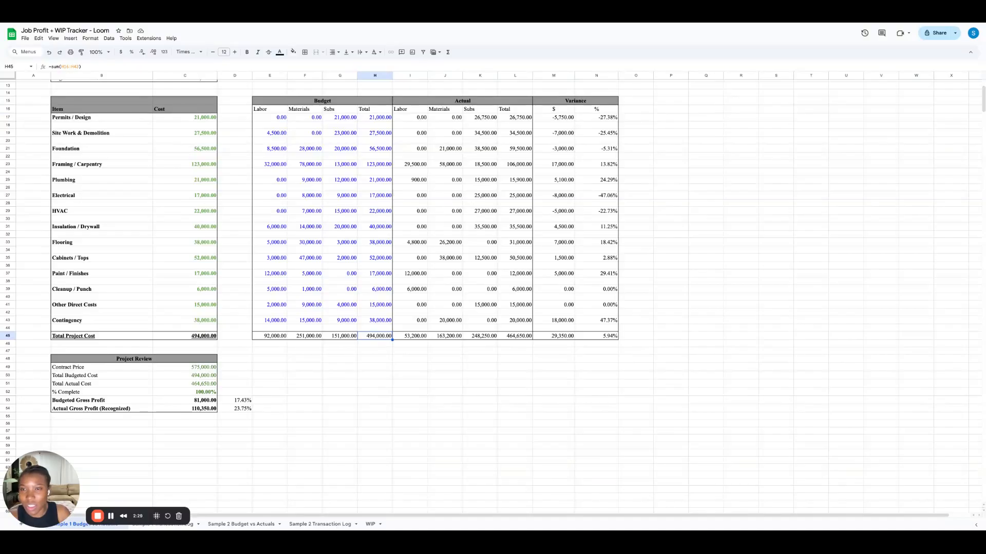
Step: Examine the Labor, Materials, Subs and Total columns of the Actual section for all items
{"action": "scroll", "coordinate": [485, 286], "scroll_direction": "up", "scroll_amount": 1}
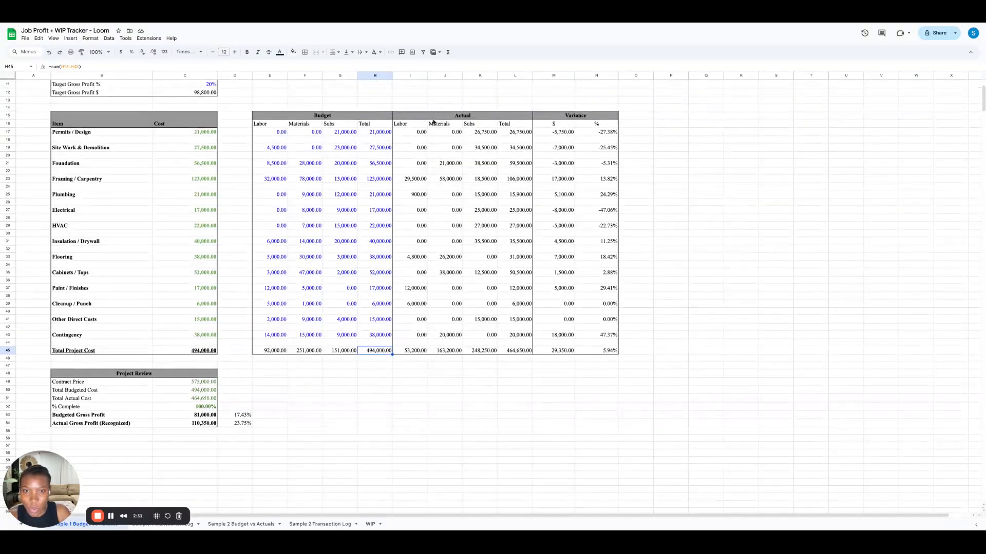
{"action": "left_click", "coordinate": [432, 119]}
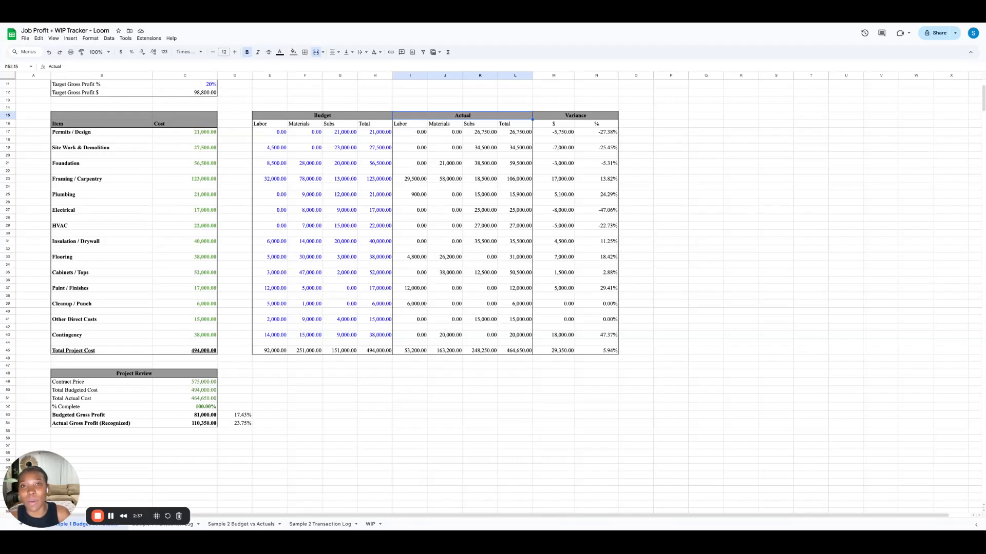
{"action": "mouse_move", "coordinate": [408, 124]}
{"action": "left_mouse_down"}
{"action": "mouse_move", "coordinate": [513, 128]}
{"action": "mouse_move", "coordinate": [530, 226]}
{"action": "mouse_move", "coordinate": [505, 337]}
{"action": "left_mouse_up"}
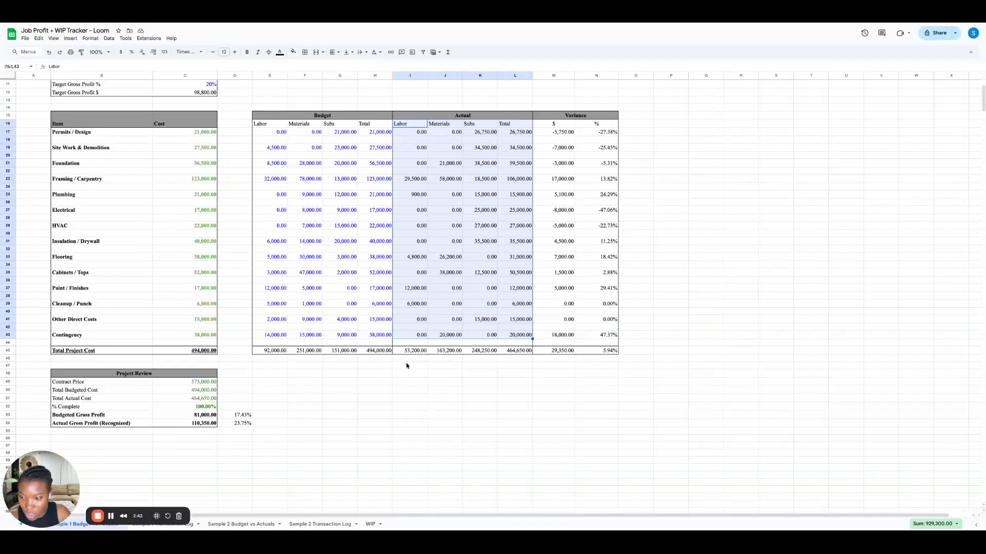
Step: Open the Sample 1 transaction log and review the first entry's date, vendor, description and amount
{"action": "left_click", "coordinate": [184, 525]}
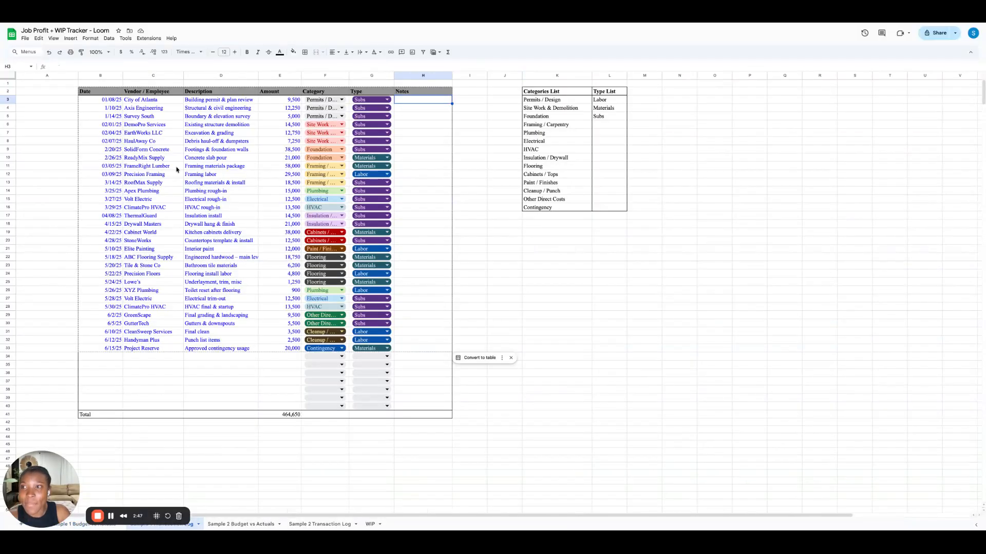
{"action": "left_click", "coordinate": [49, 85]}
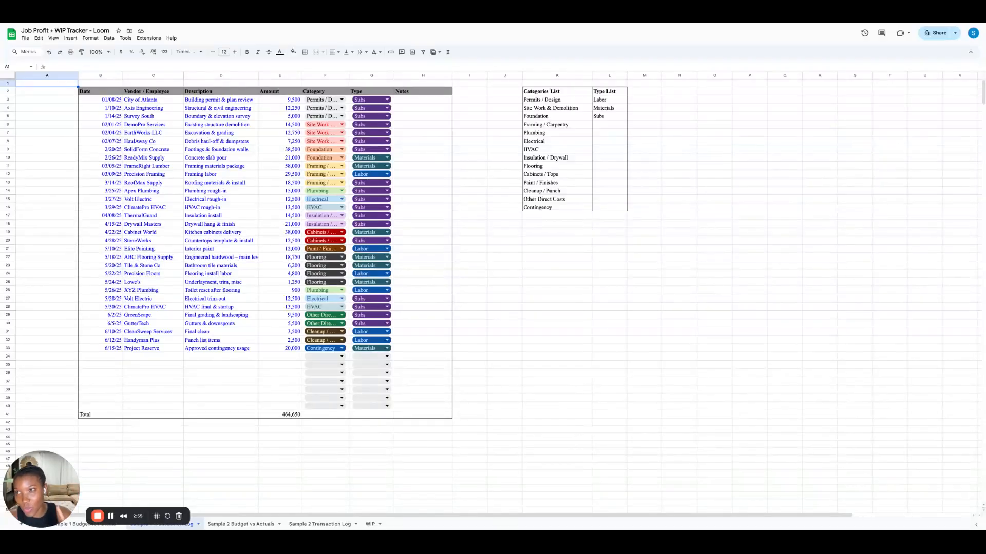
{"action": "left_click", "coordinate": [110, 100]}
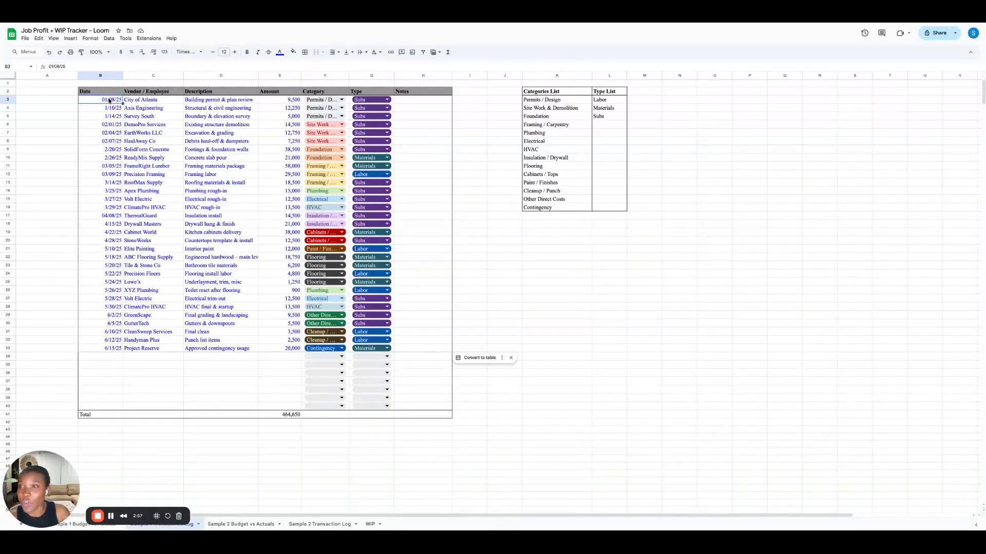
{"action": "left_click", "coordinate": [153, 101]}
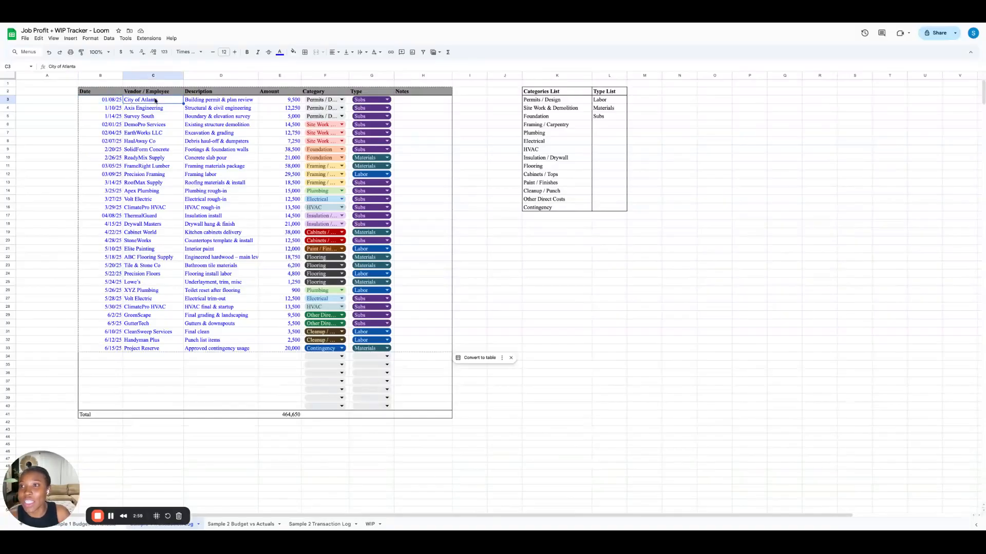
{"action": "left_click", "coordinate": [196, 102]}
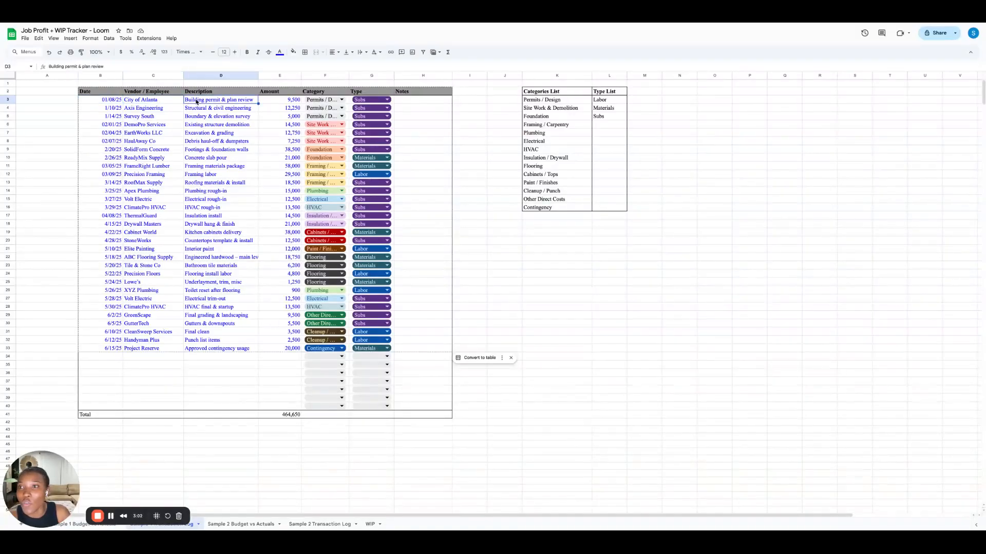
{"action": "left_click", "coordinate": [281, 102]}
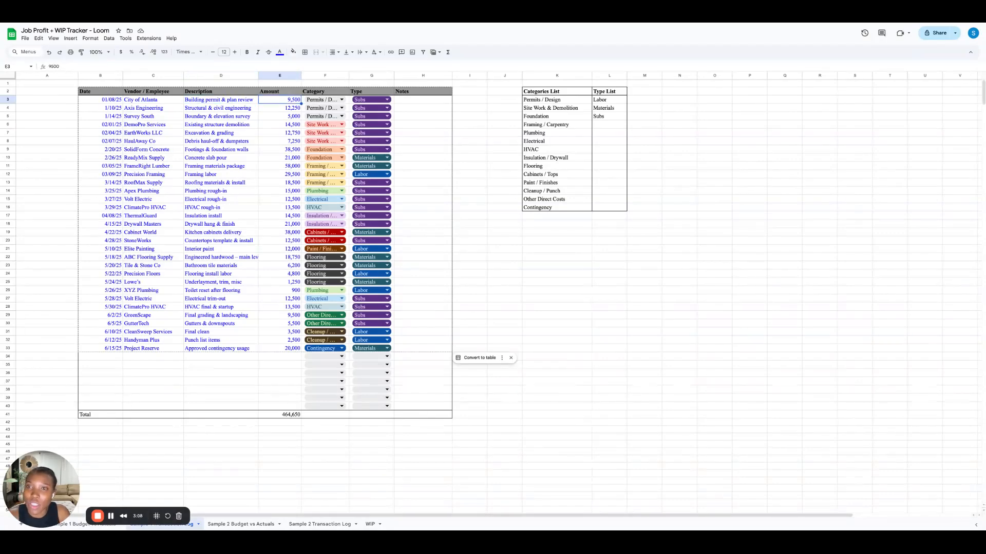
Step: Check the category options available for the City of Atlanta transaction, keeping Permits / Design
{"action": "left_click", "coordinate": [340, 101]}
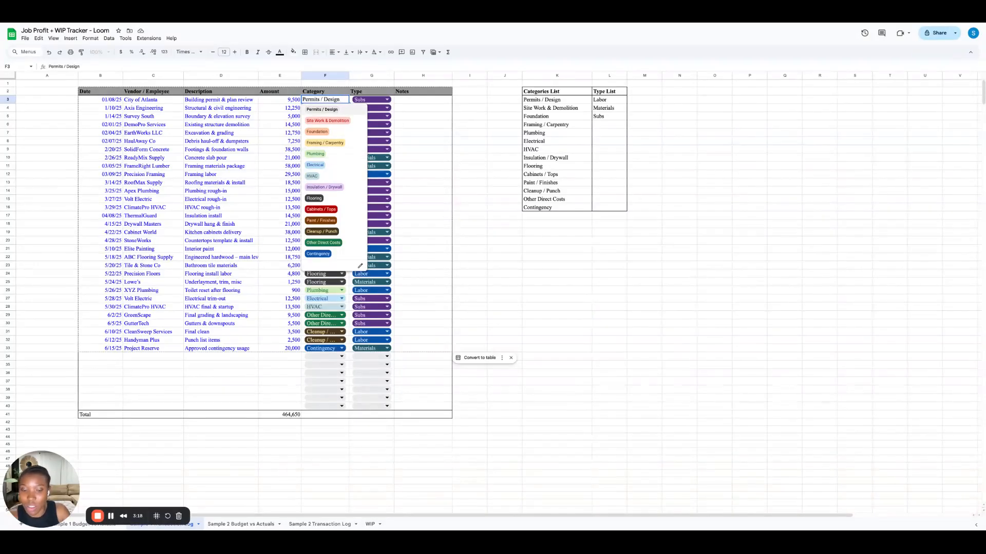
{"action": "key", "text": "Return"}
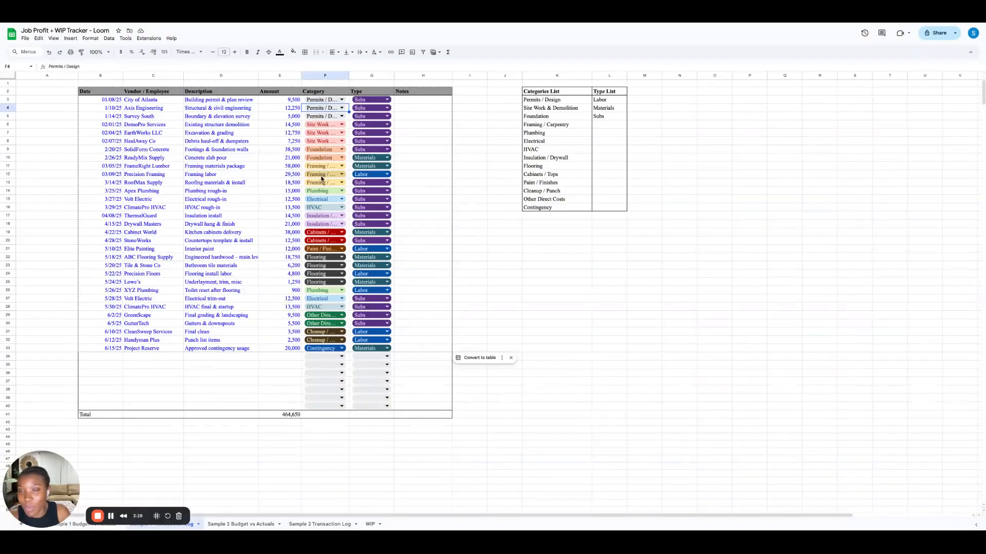
{"action": "left_click", "coordinate": [331, 84]}
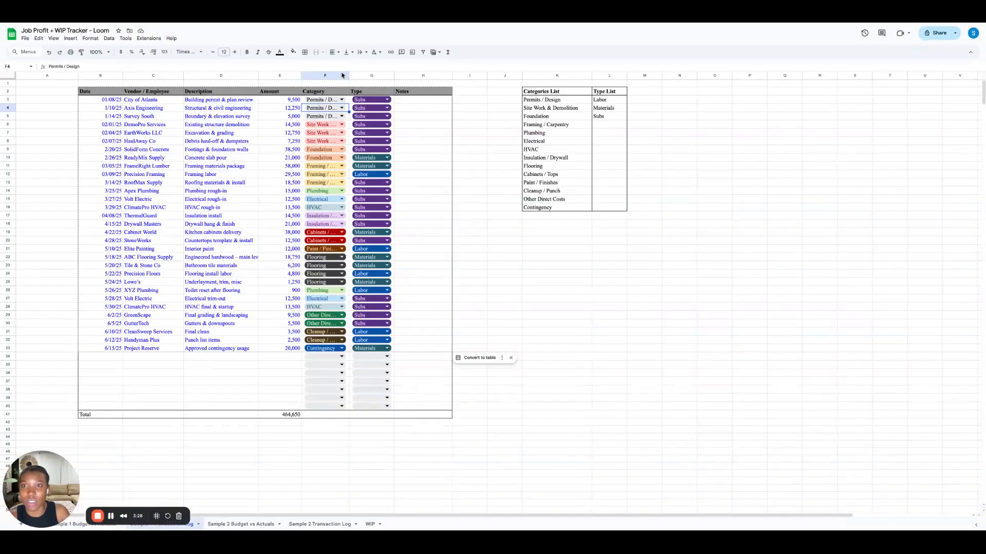
Step: Set the type of the City of Atlanta transaction in row 3 to Labor
{"action": "left_click", "coordinate": [372, 90]}
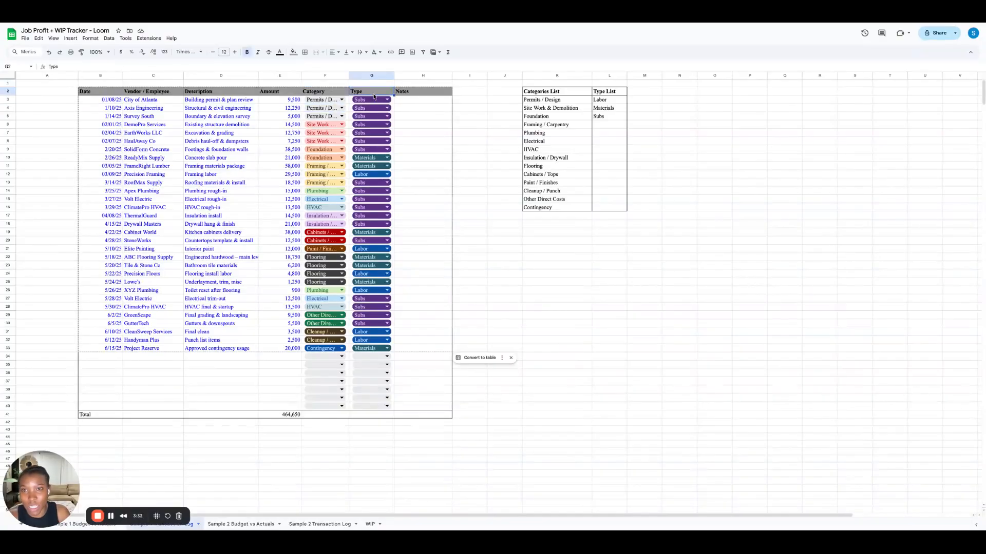
{"action": "left_click", "coordinate": [387, 100]}
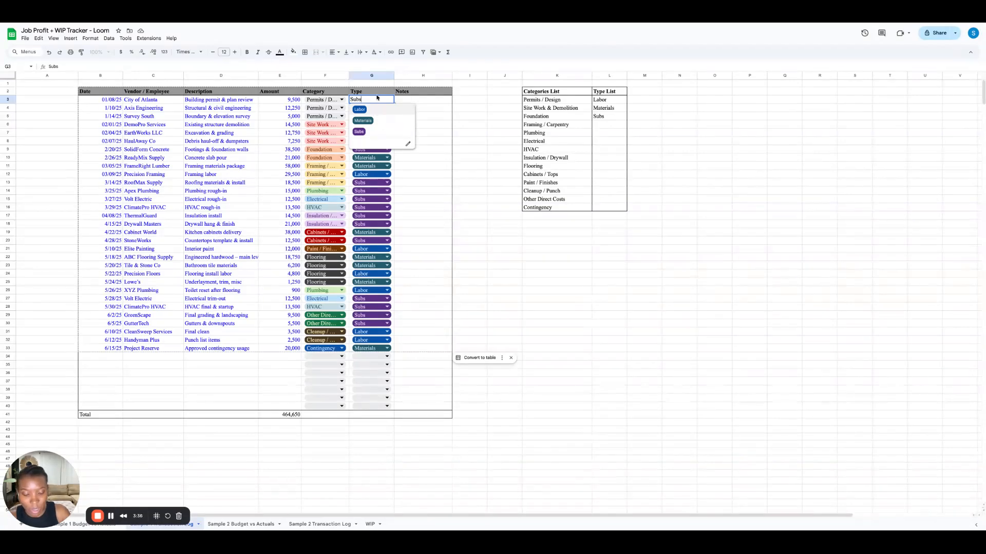
{"action": "key", "text": "Return"}
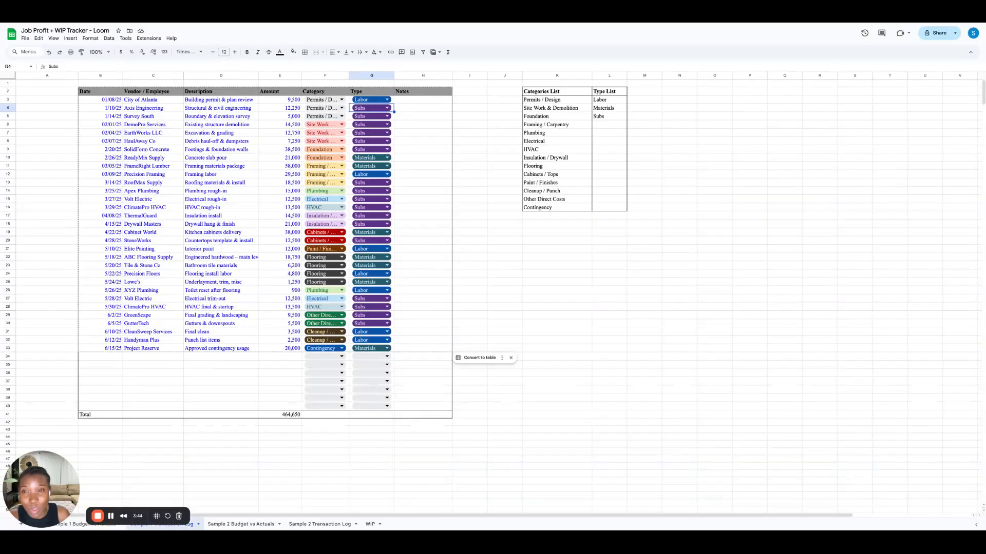
Step: Review the Category and Type columns with their Categories List and Type List, and return to the Sample 1 Budget vs Actuals sheet
{"action": "left_click", "coordinate": [325, 83]}
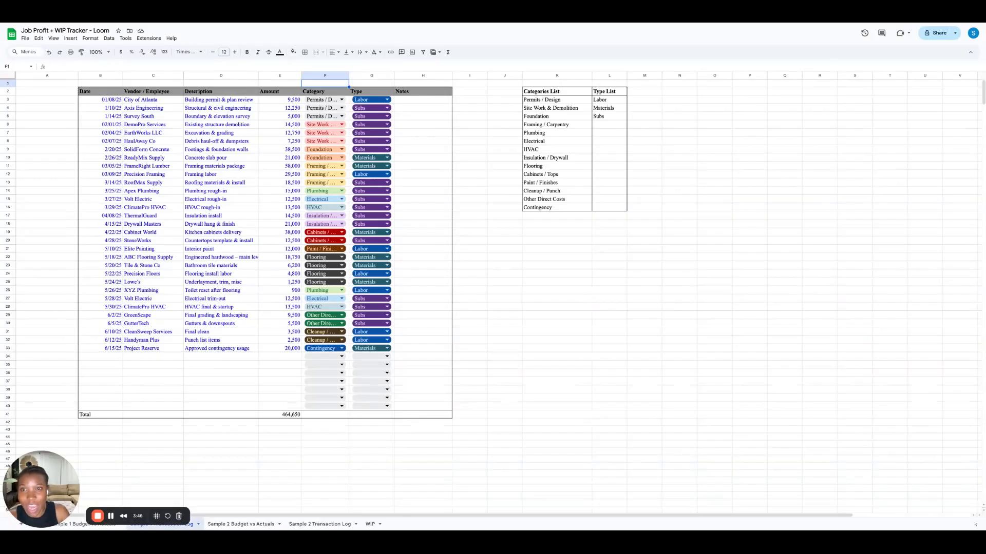
{"action": "left_click", "coordinate": [368, 85]}
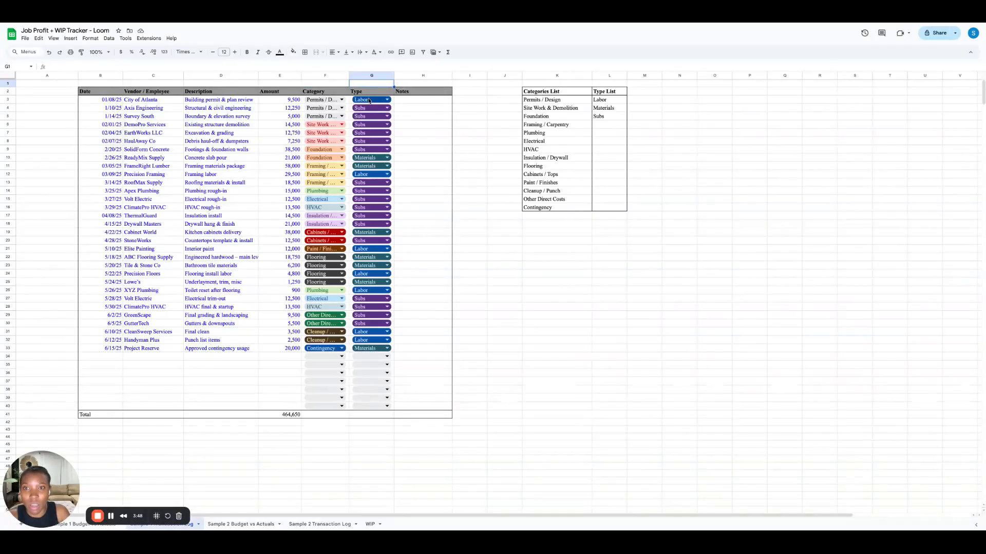
{"action": "left_click_drag", "start_coordinate": [311, 94], "coordinate": [380, 95]}
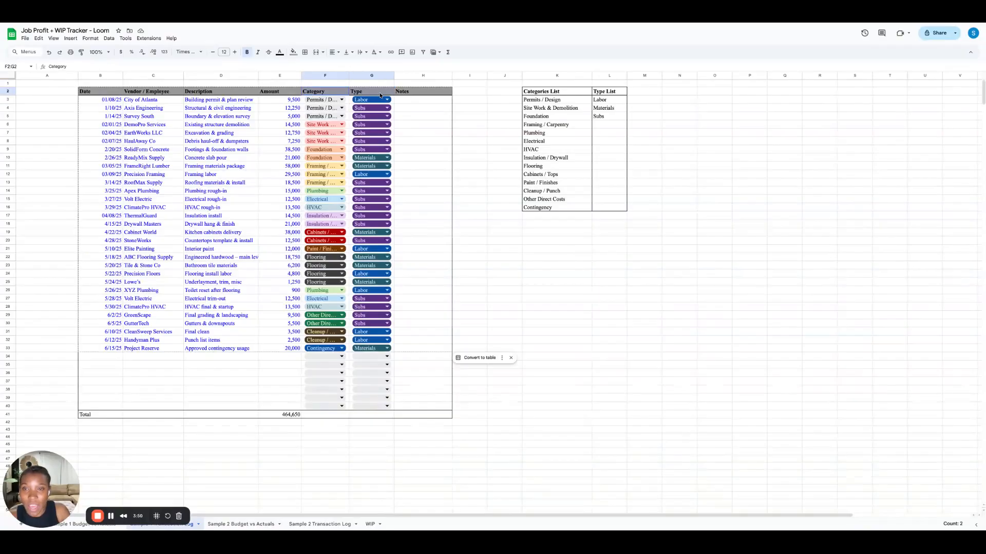
{"action": "left_click_drag", "start_coordinate": [544, 97], "coordinate": [605, 211]}
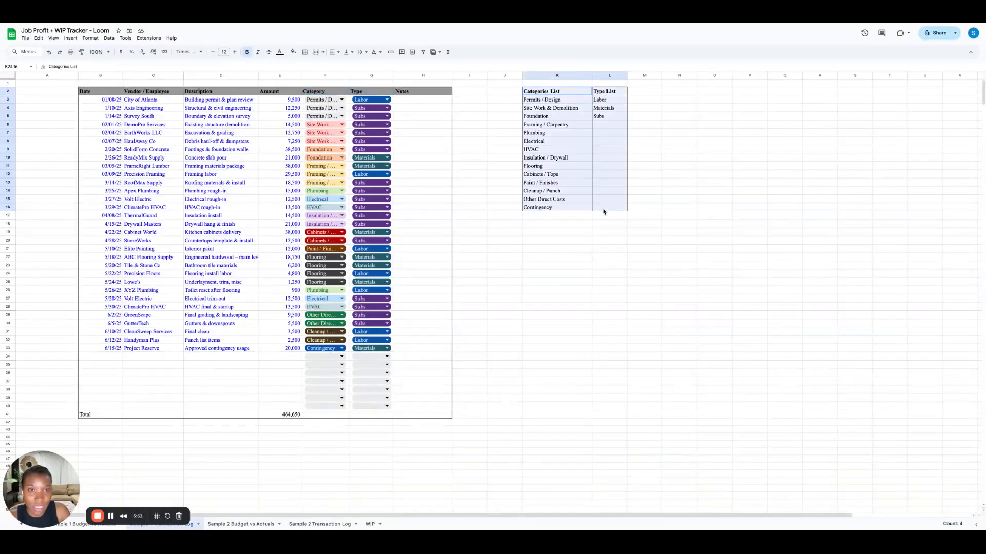
{"action": "left_click", "coordinate": [633, 216]}
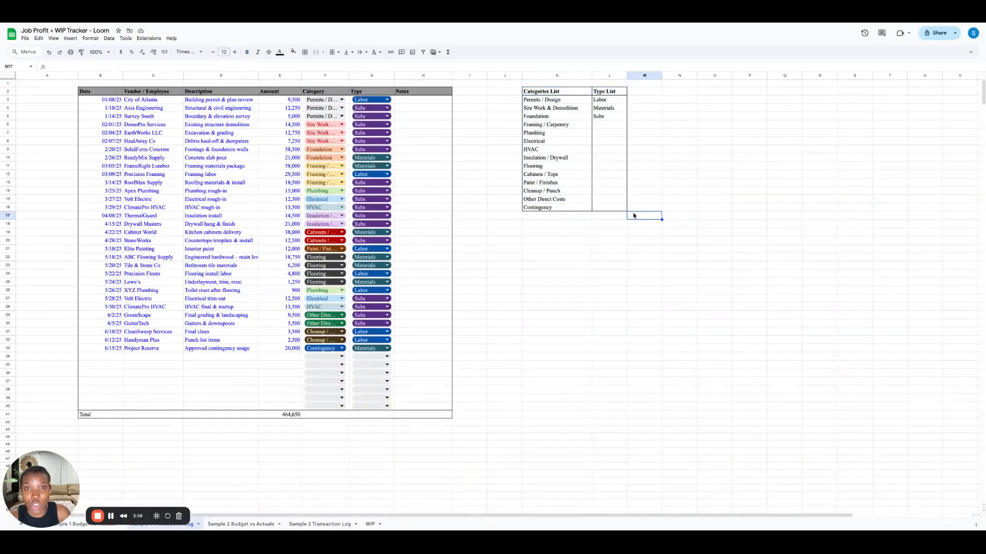
{"action": "left_click", "coordinate": [559, 95]}
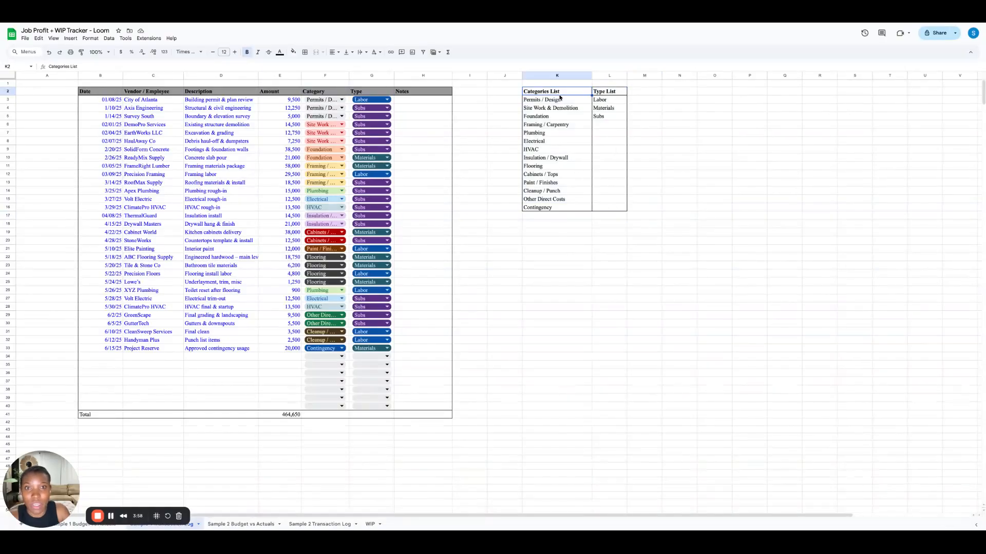
{"action": "left_click", "coordinate": [615, 94]}
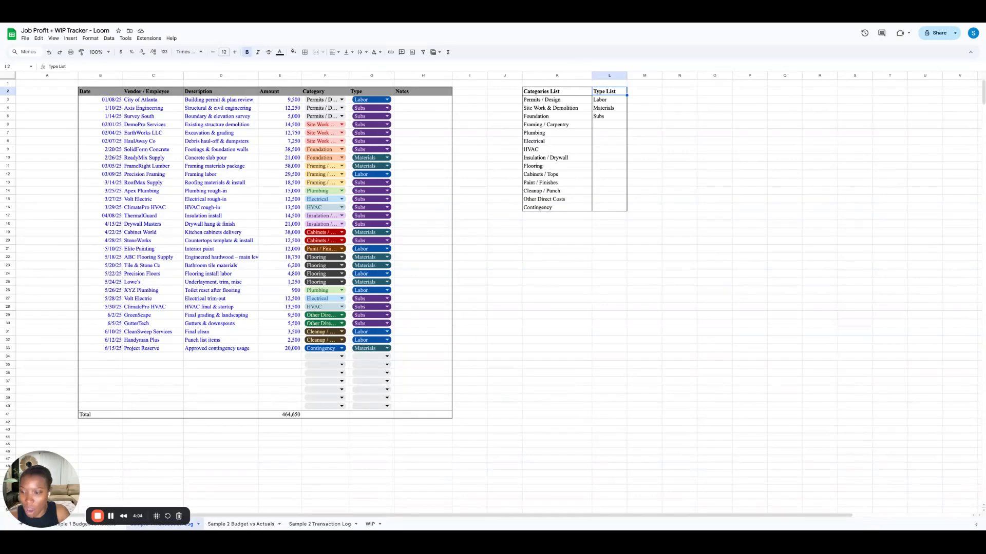
{"action": "left_click", "coordinate": [70, 526]}
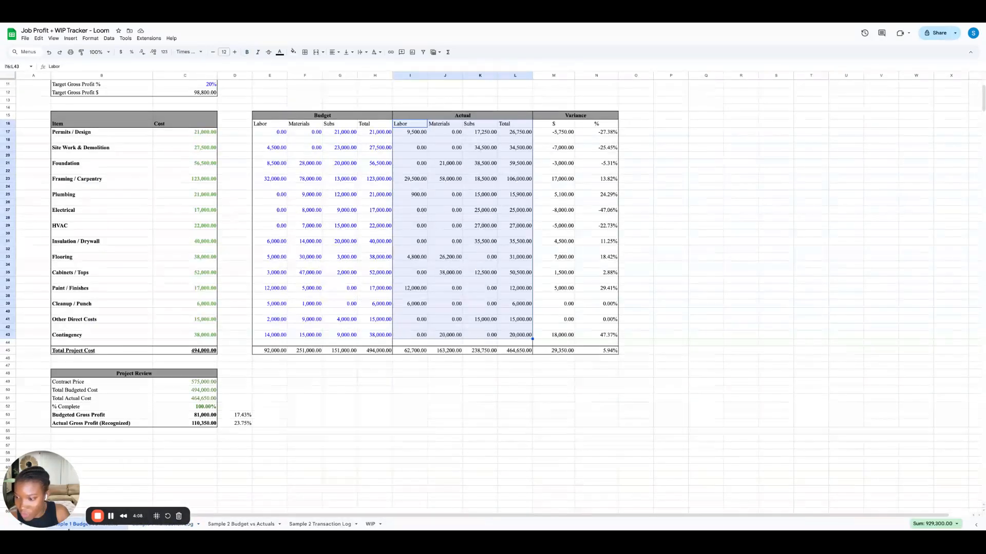
Step: Review the Total Project Cost row, comparing the Budget total, the Actual total and the dollar variance
{"action": "left_click", "coordinate": [488, 382]}
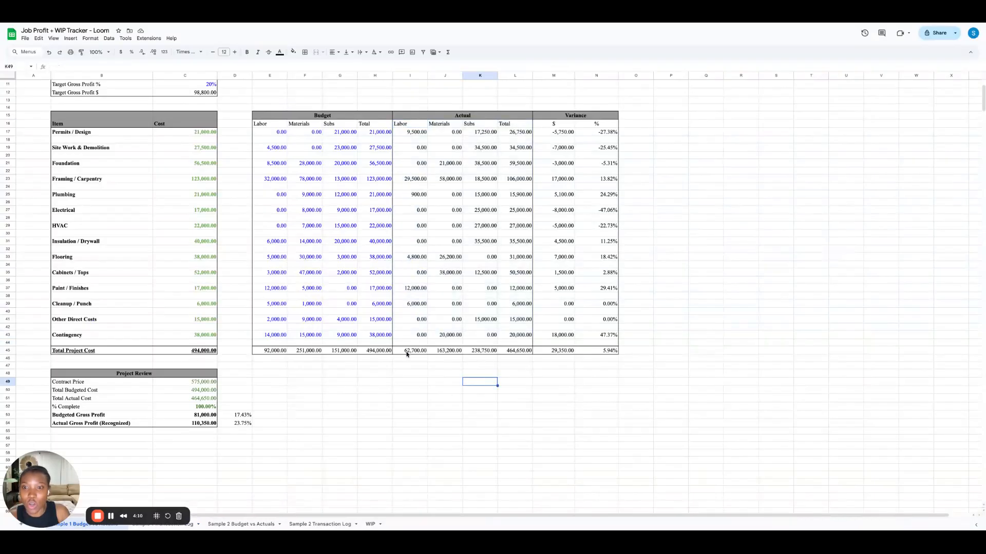
{"action": "left_click", "coordinate": [379, 351]}
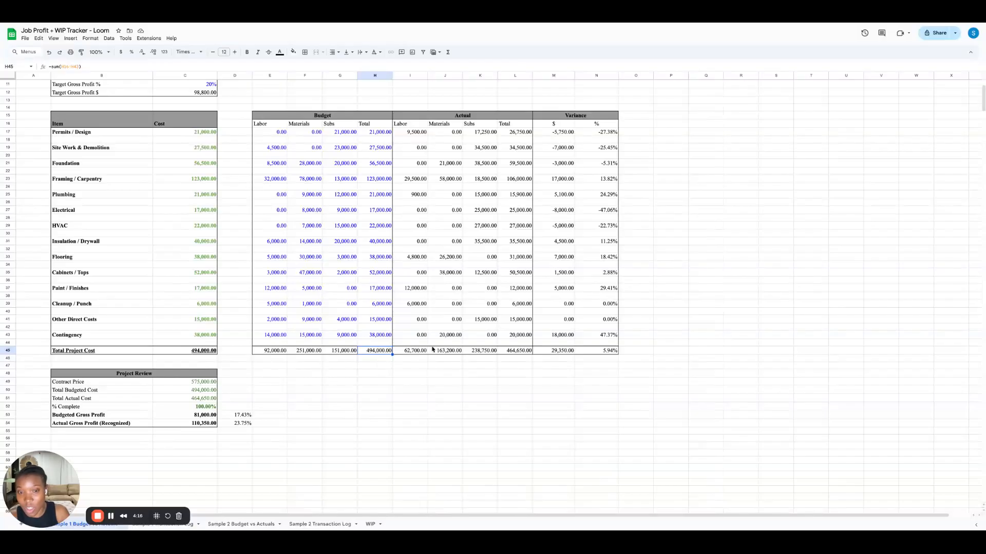
{"action": "left_click", "coordinate": [524, 352]}
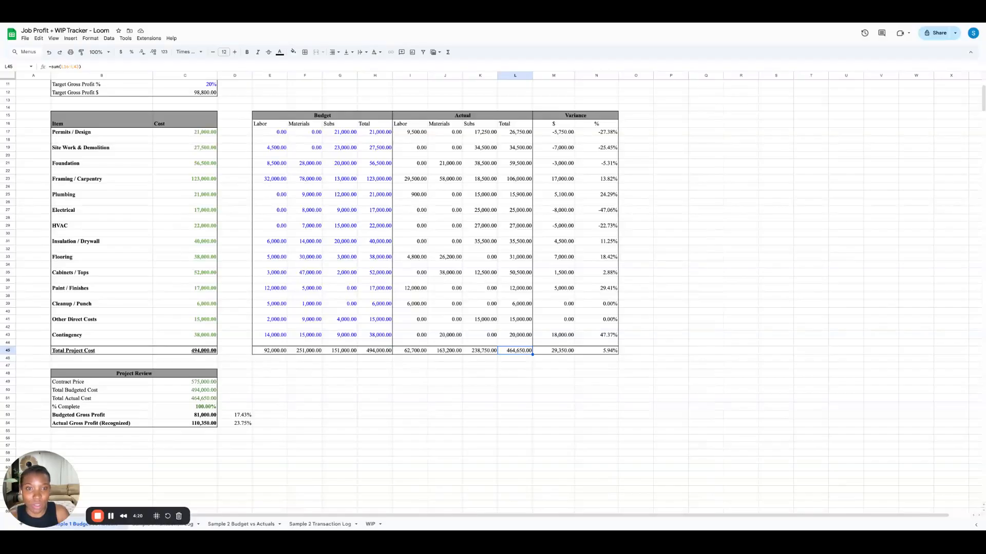
{"action": "left_click", "coordinate": [563, 352]}
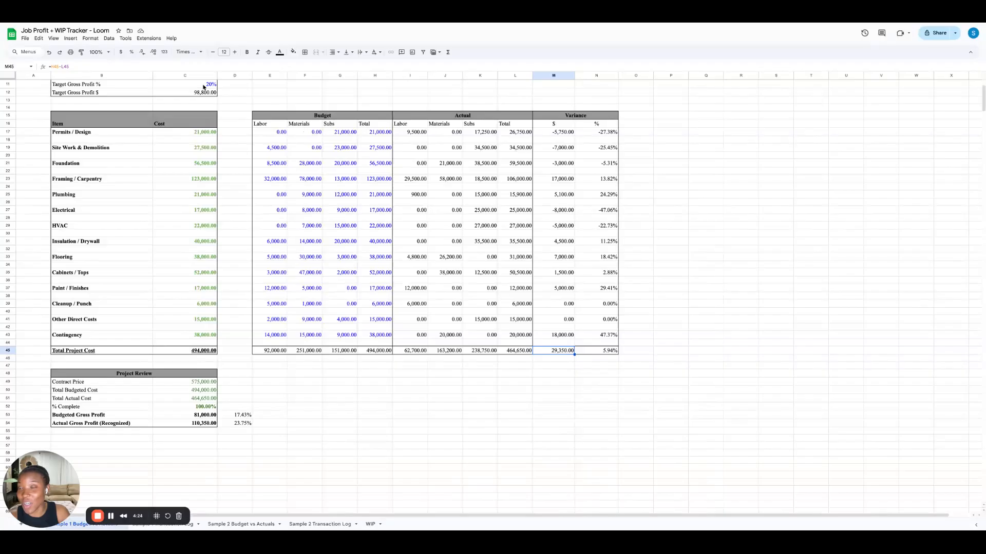
Step: Examine the Project Review block's actual gross profit percentage, contract price, budgeted and actual costs, % Complete, and budgeted and actual gross profit
{"action": "left_click", "coordinate": [236, 425]}
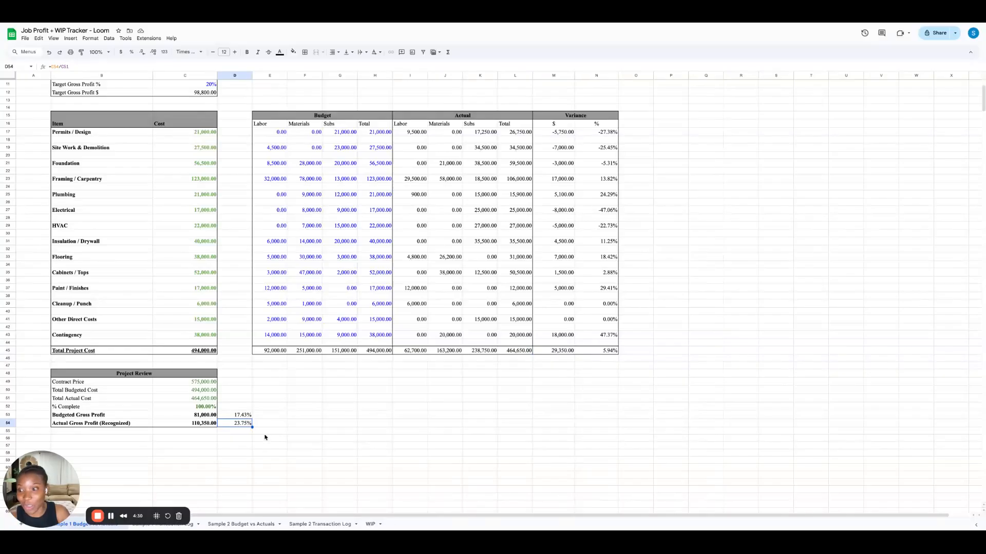
{"action": "left_click", "coordinate": [265, 434]}
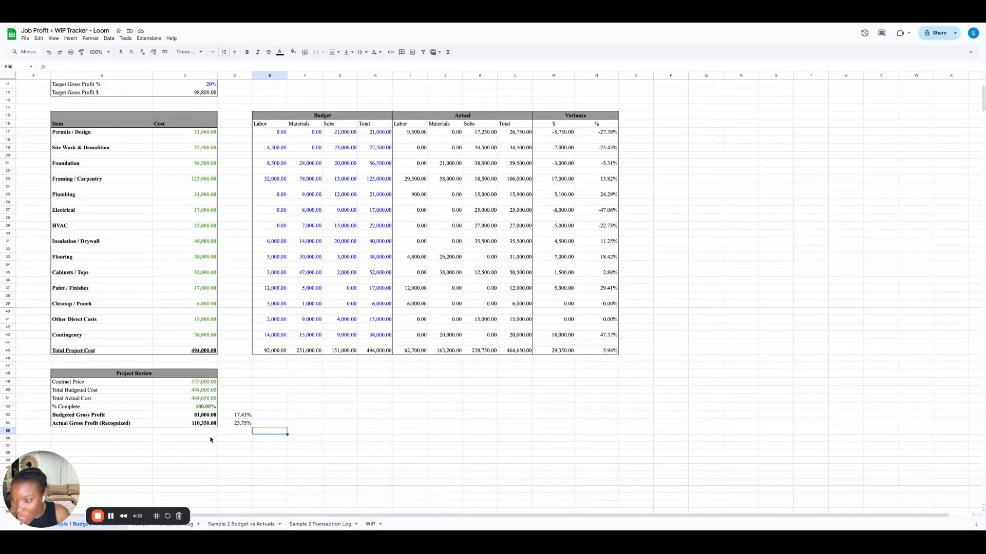
{"action": "left_click", "coordinate": [208, 383]}
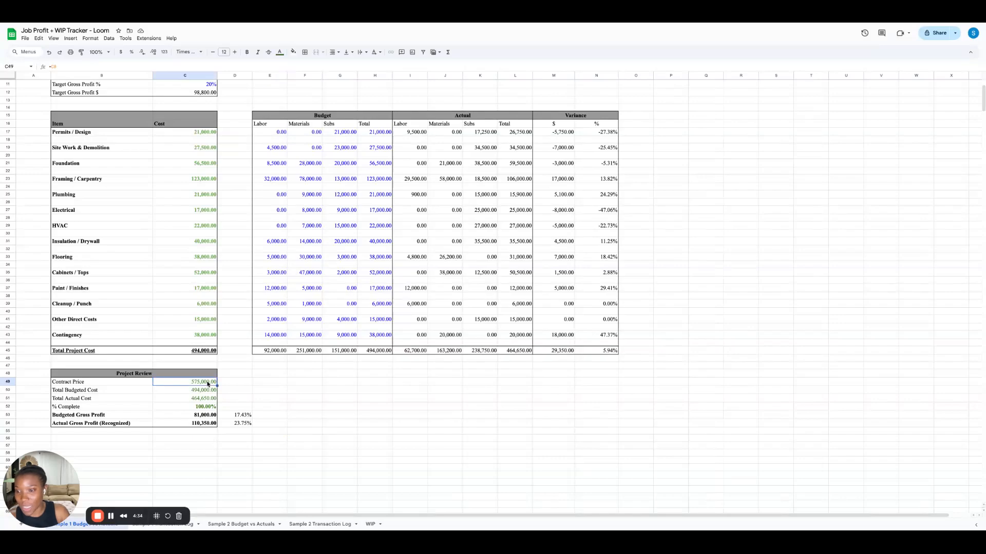
{"action": "left_click", "coordinate": [187, 391]}
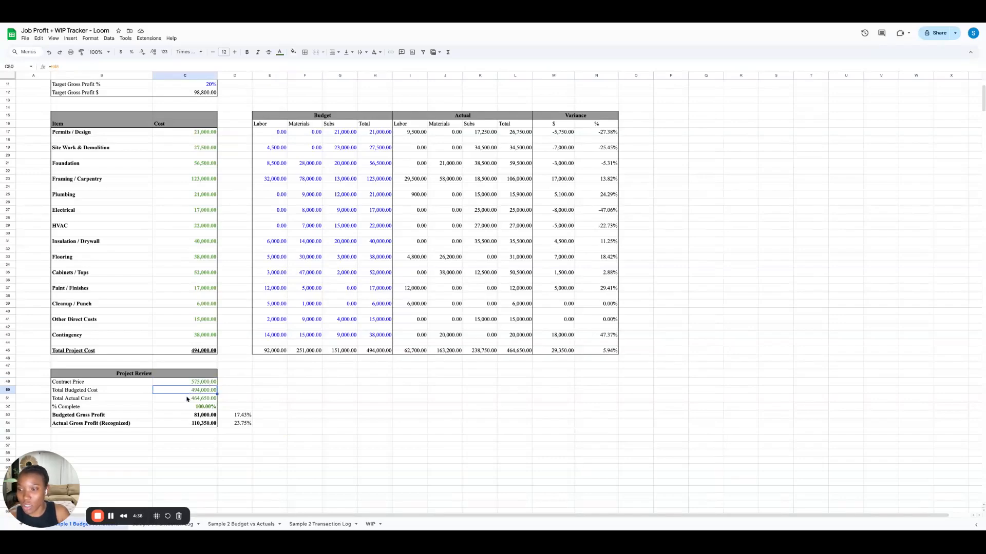
{"action": "left_click", "coordinate": [187, 399]}
{"action": "left_click", "coordinate": [187, 409]}
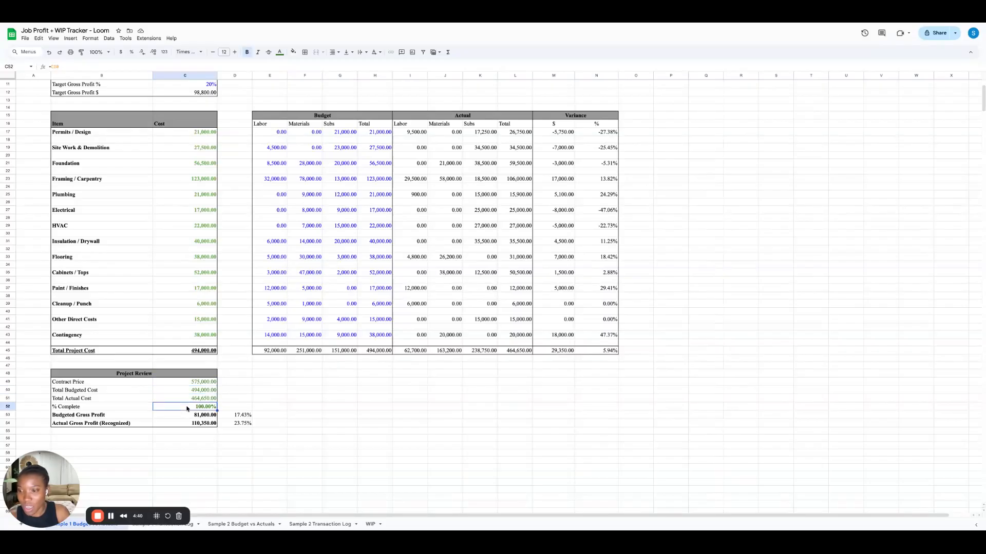
{"action": "left_click", "coordinate": [188, 417]}
{"action": "left_click", "coordinate": [187, 425]}
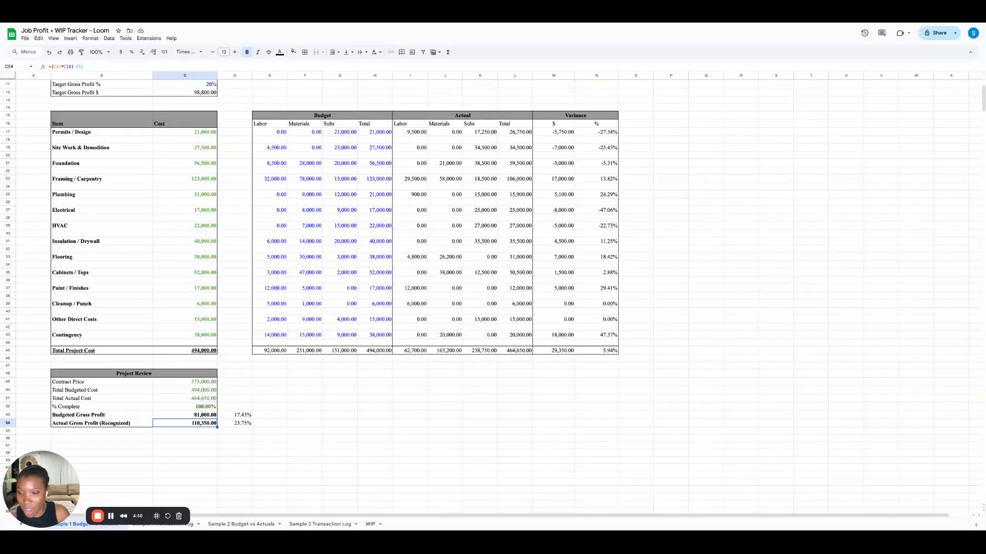
Step: Open the WIP sheet and review the ATL Custom job's contract value, total estimated cost, billings to date and Over / (Under) Billed amount
{"action": "left_click", "coordinate": [370, 524]}
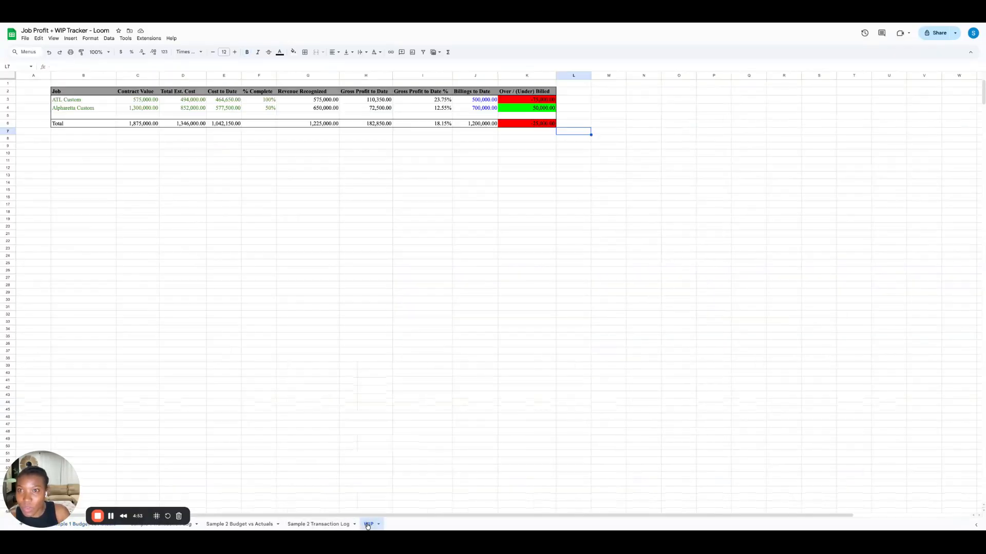
{"action": "left_click", "coordinate": [42, 85]}
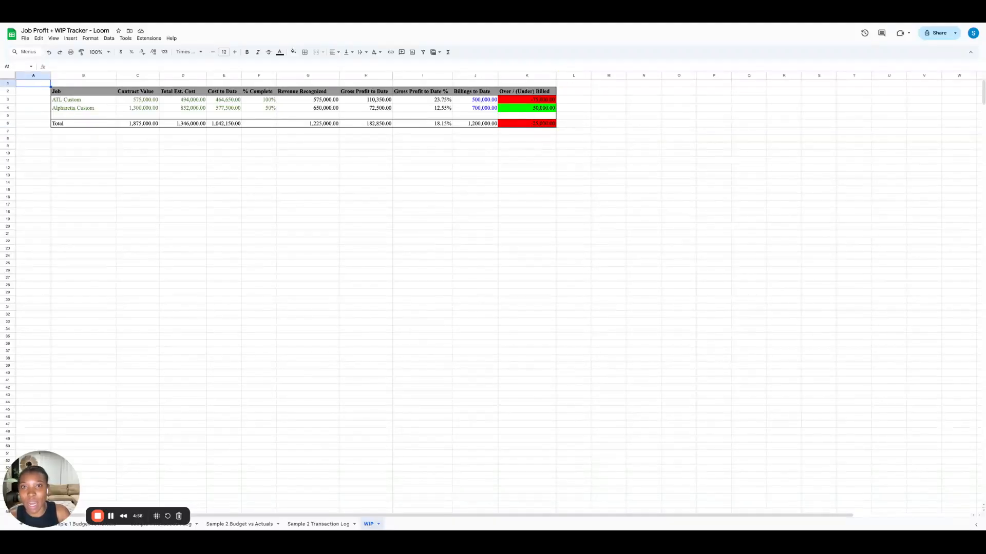
{"action": "left_click", "coordinate": [77, 99]}
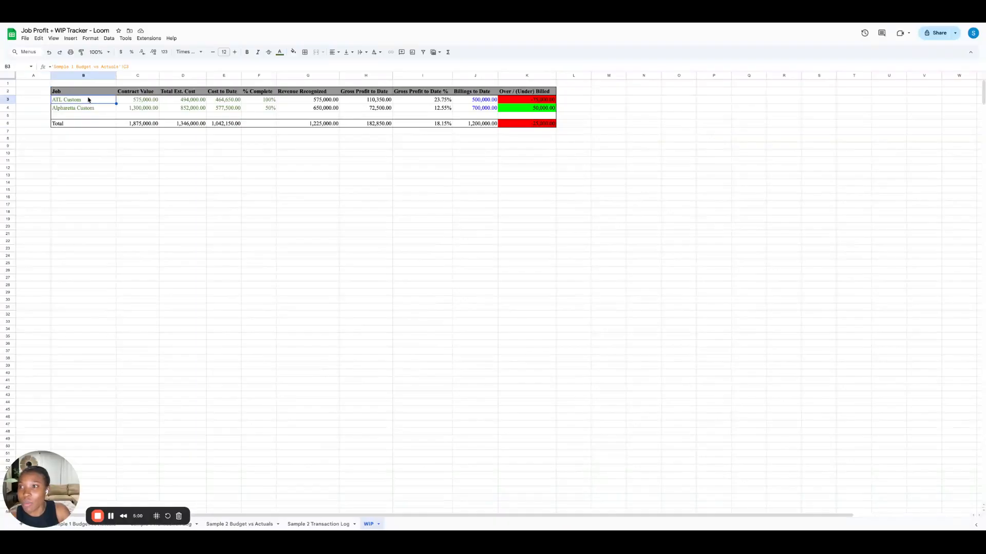
{"action": "left_click", "coordinate": [143, 100]}
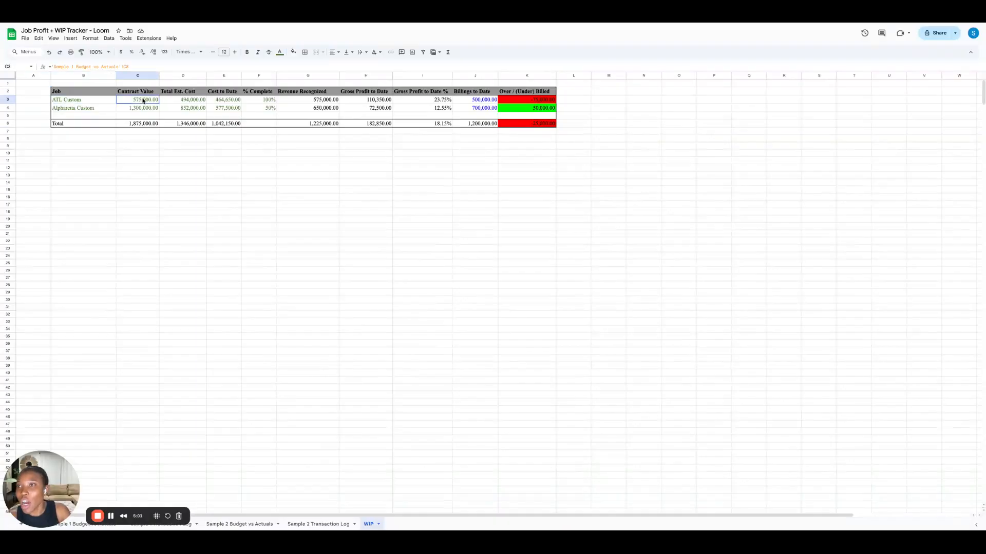
{"action": "left_click", "coordinate": [194, 100]}
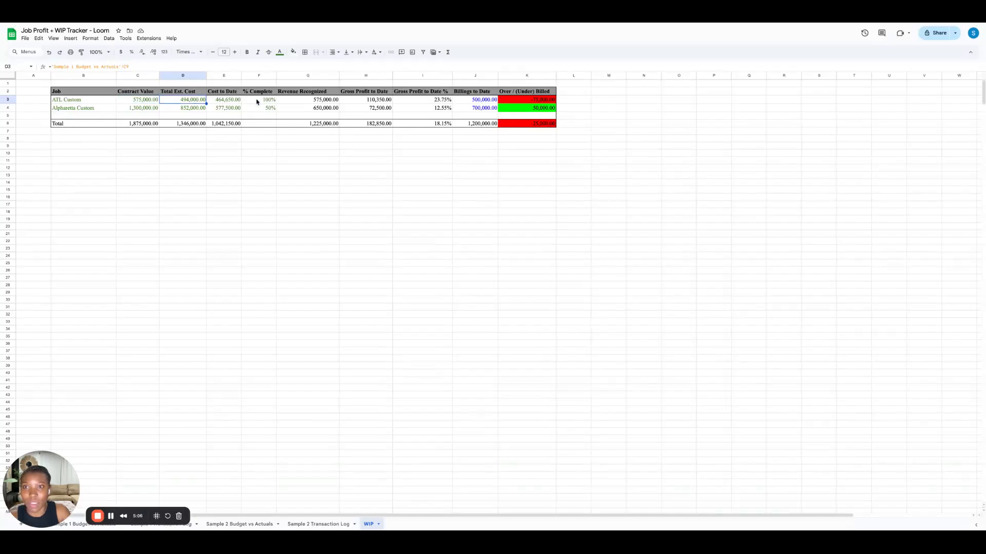
{"action": "left_click", "coordinate": [478, 100]}
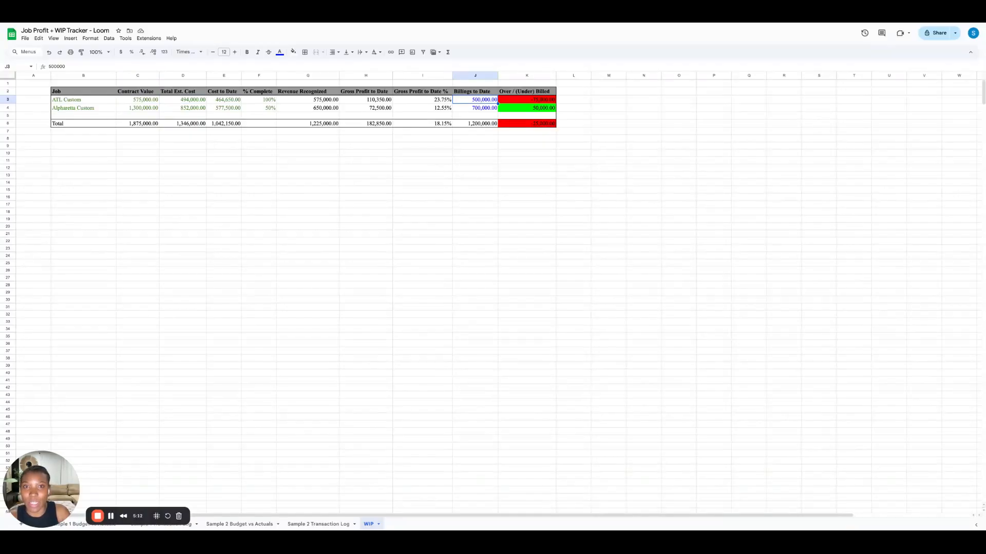
{"action": "left_click", "coordinate": [518, 101]}
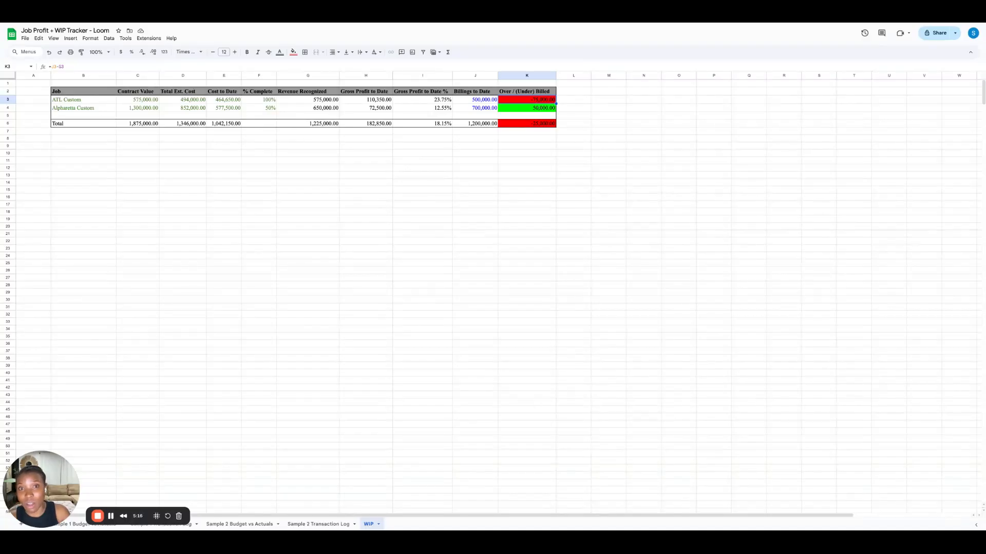
Step: Check the Alpharetta Custom job's Over / (Under) Billed amount against its billings to date, % Complete and revenue recognized
{"action": "left_click", "coordinate": [526, 110]}
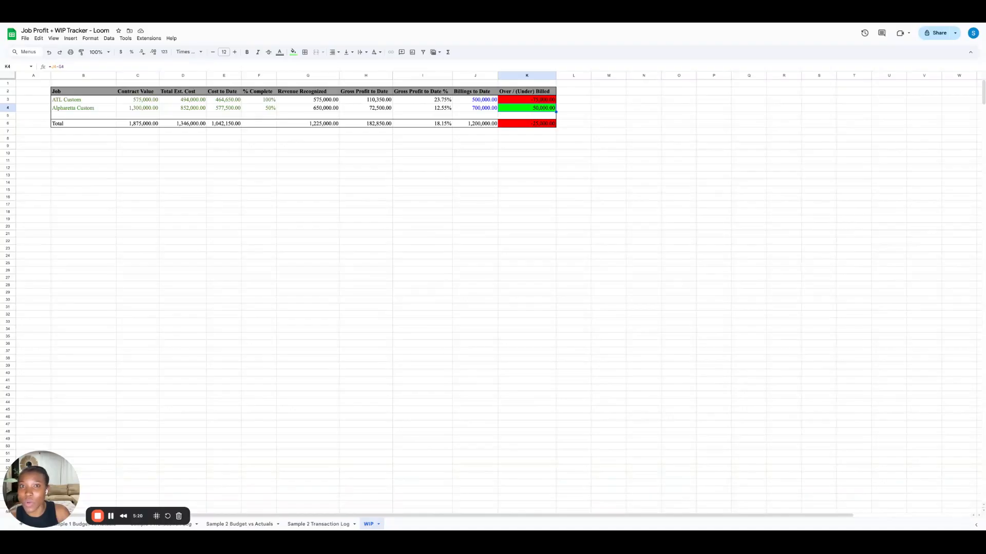
{"action": "left_click", "coordinate": [479, 109]}
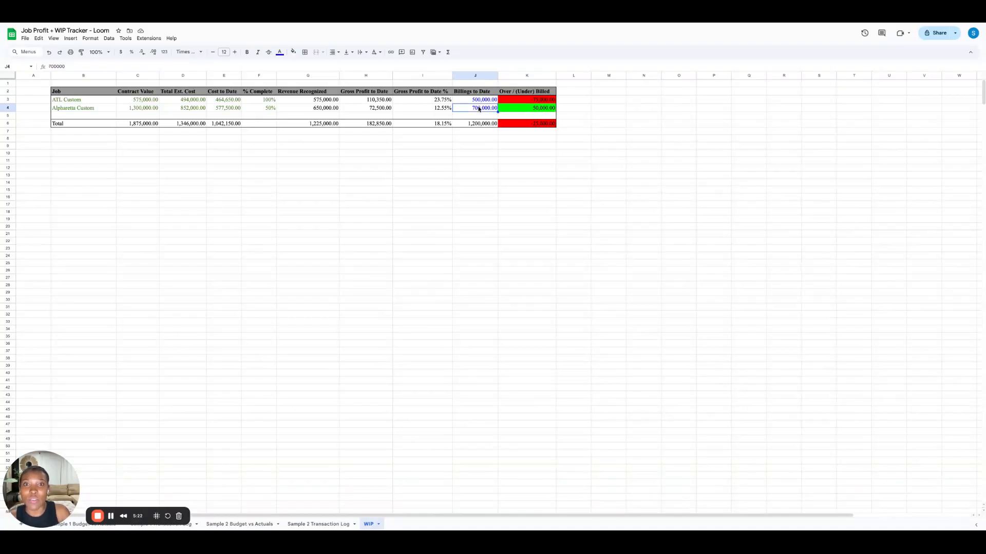
{"action": "left_click", "coordinate": [258, 109]}
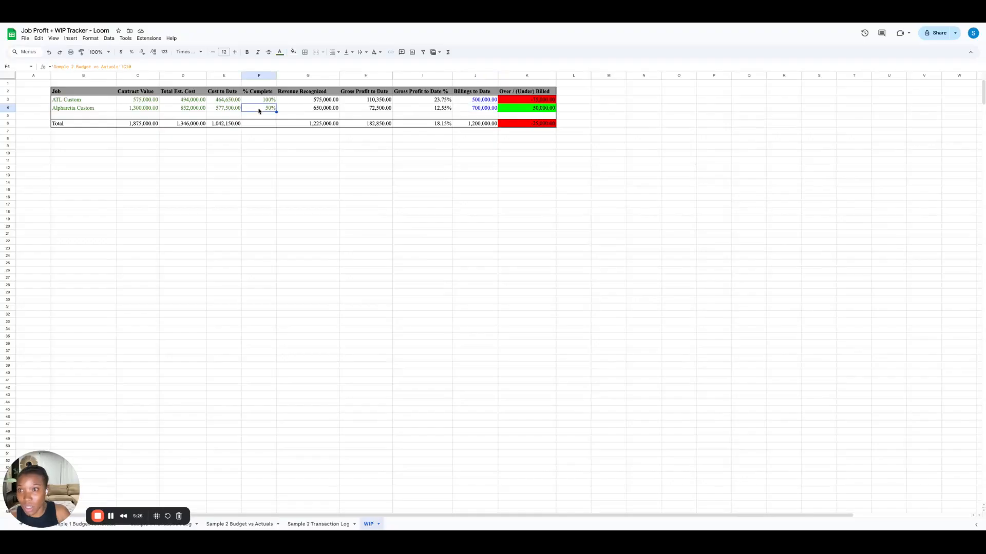
{"action": "left_click", "coordinate": [325, 110]}
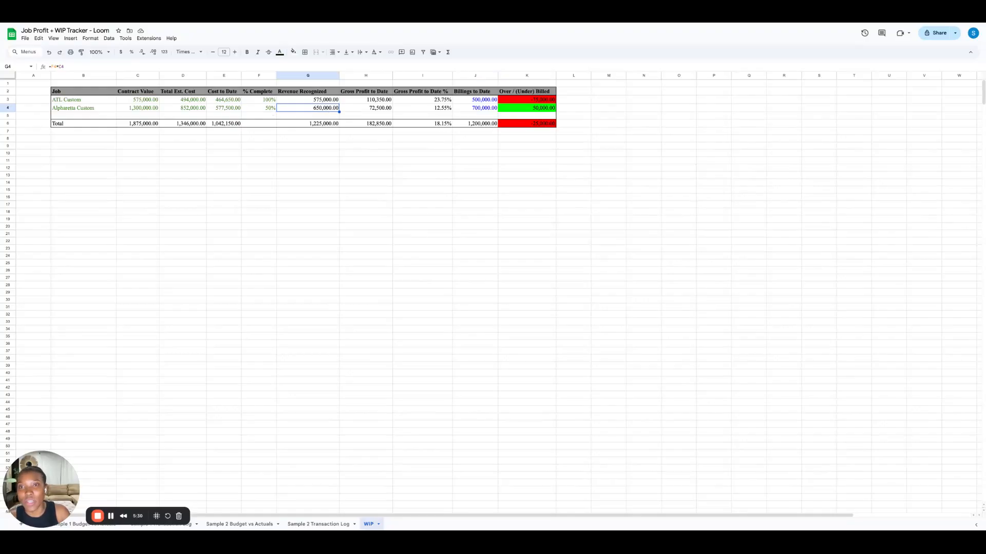
{"action": "left_click", "coordinate": [532, 110]}
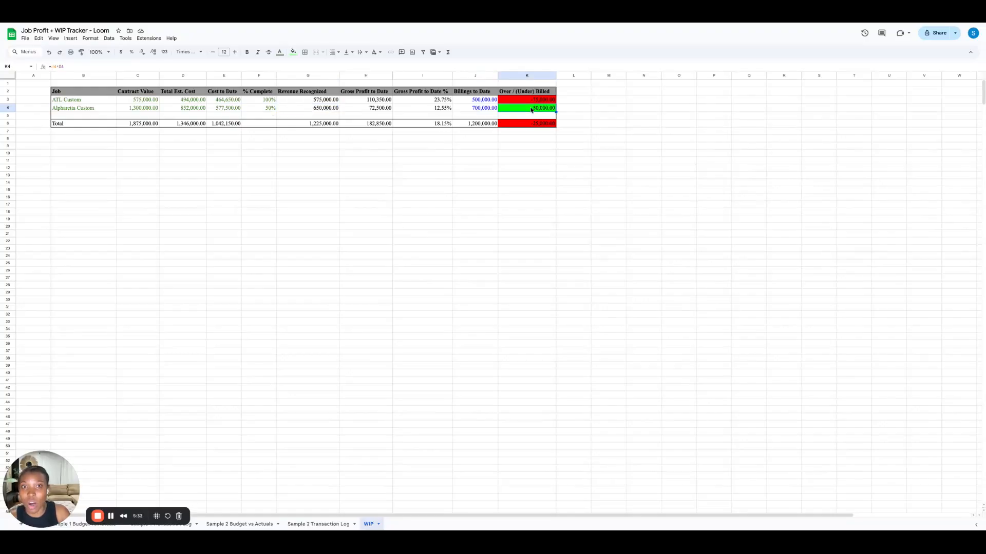
Step: Return to the Sample 1 Budget vs Actuals sheet and view it from the Project Overview section
{"action": "left_click", "coordinate": [563, 126]}
{"action": "left_click", "coordinate": [562, 132]}
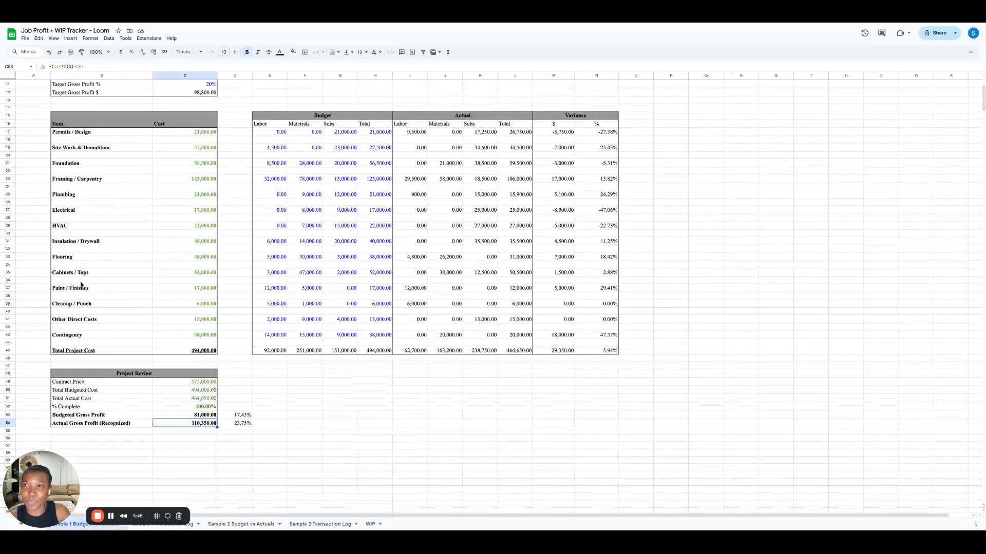
{"action": "scroll", "coordinate": [359, 257], "scroll_direction": "up", "scroll_amount": 3}
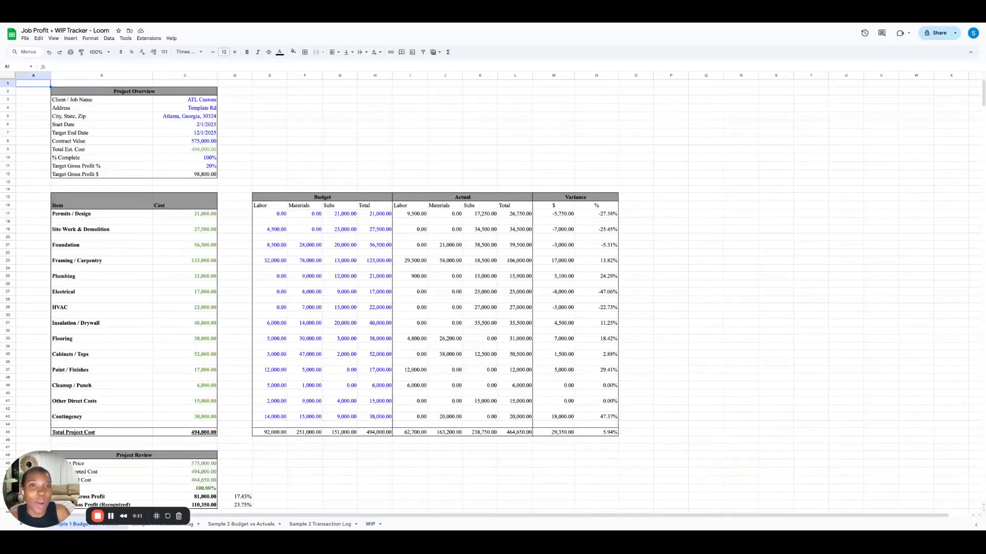